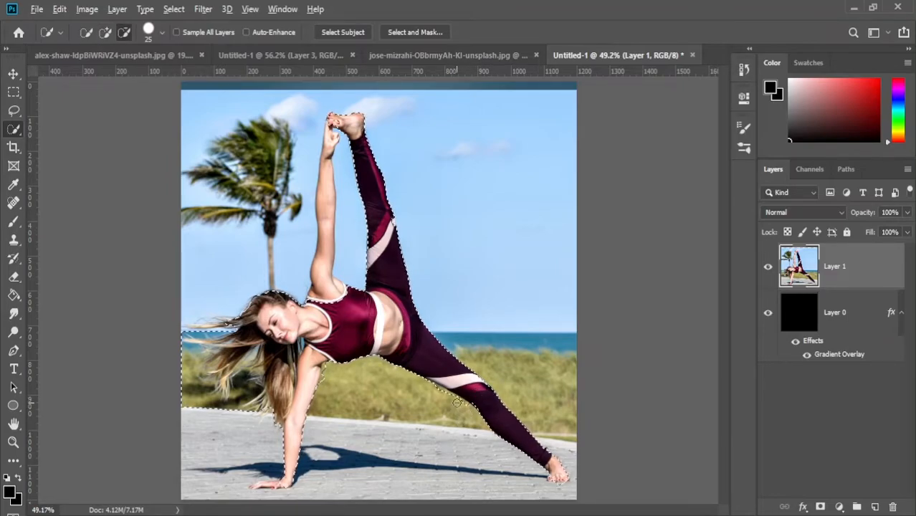
# Refine the selection around the woman's hair, removing the background between the strands and keeping the loose ends
pyautogui.keyDown('alt'); pyautogui.click(209, 390); pyautogui.keyUp('alt')
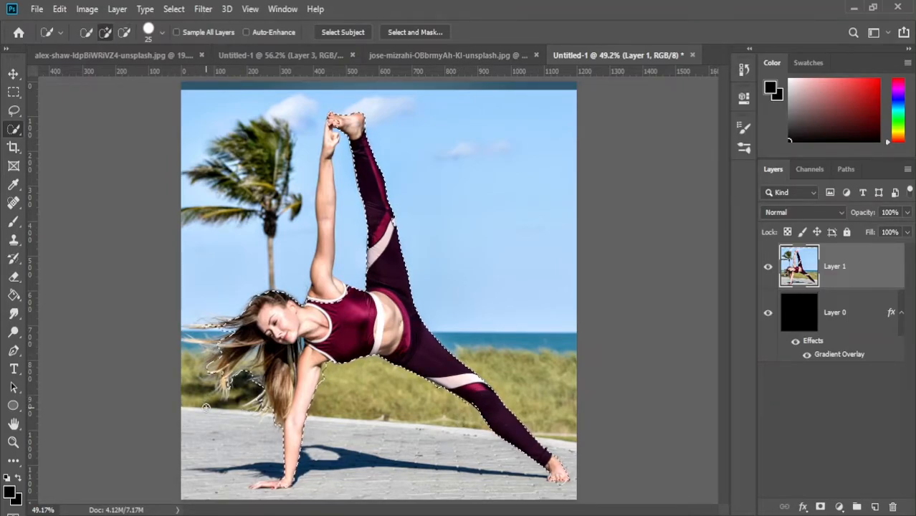
pyautogui.scroll(5, 209, 394)
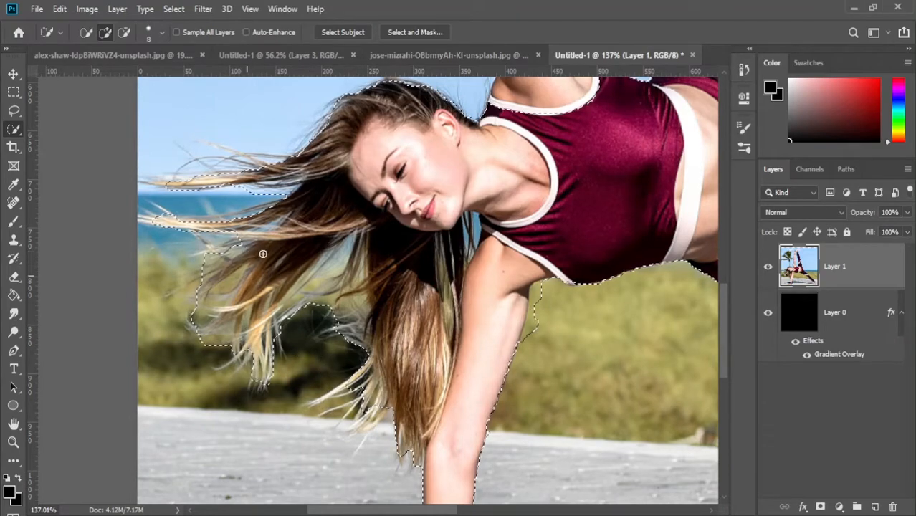
pyautogui.press('alt')
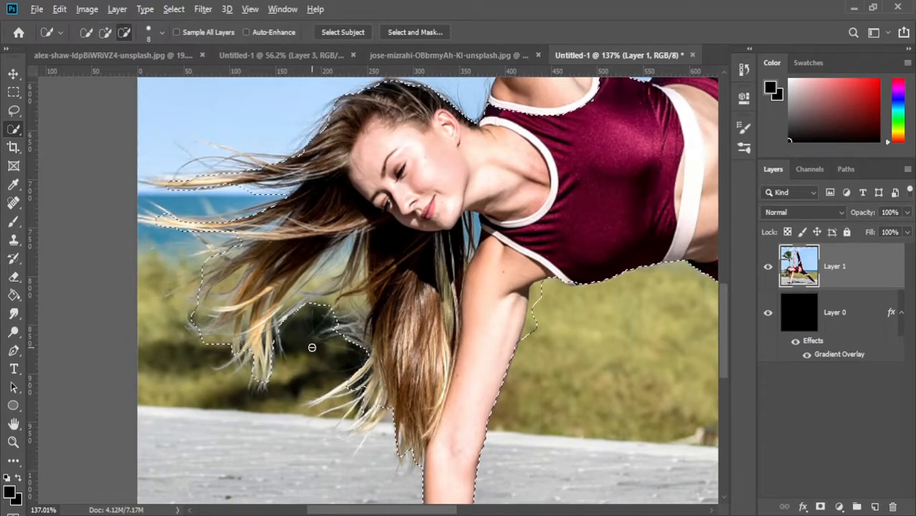
pyautogui.moveTo(317, 307); pyautogui.dragTo(328, 283)
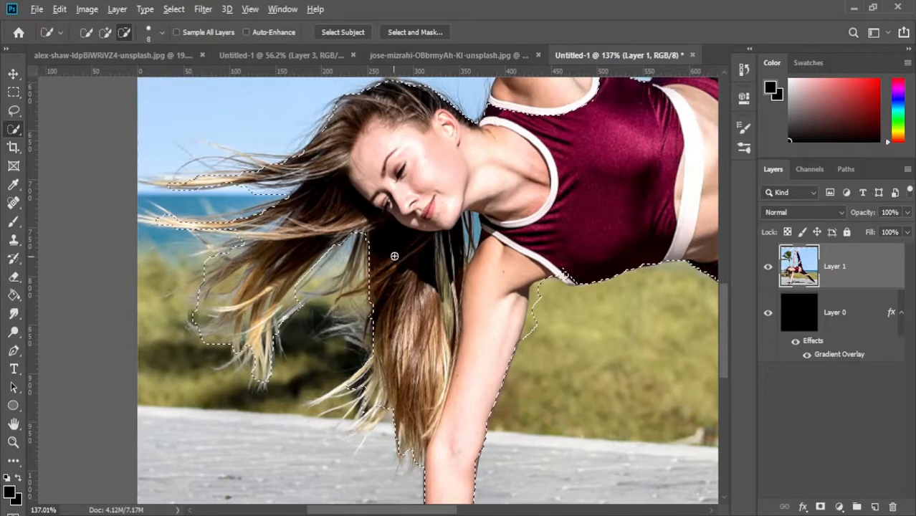
pyautogui.moveTo(364, 253); pyautogui.dragTo(343, 290)
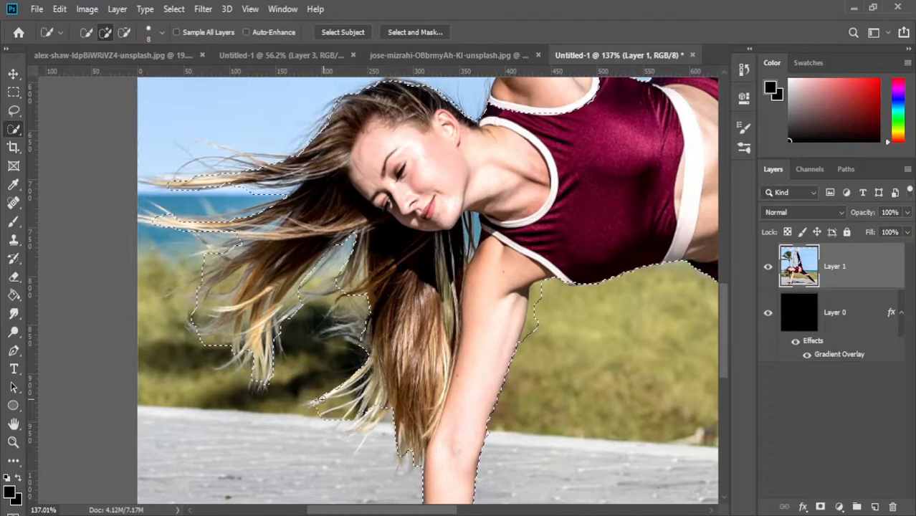
# Open the selection in Select and Mask and raise the red overlay's opacity to about 94%
pyautogui.hotkey('ctrl', '0')
pyautogui.click(413, 33)
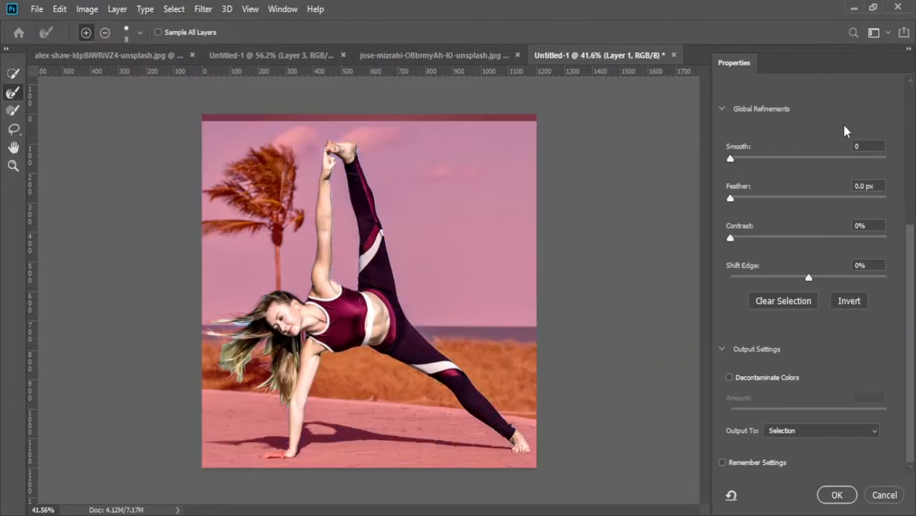
pyautogui.scroll(8, 838, 108)
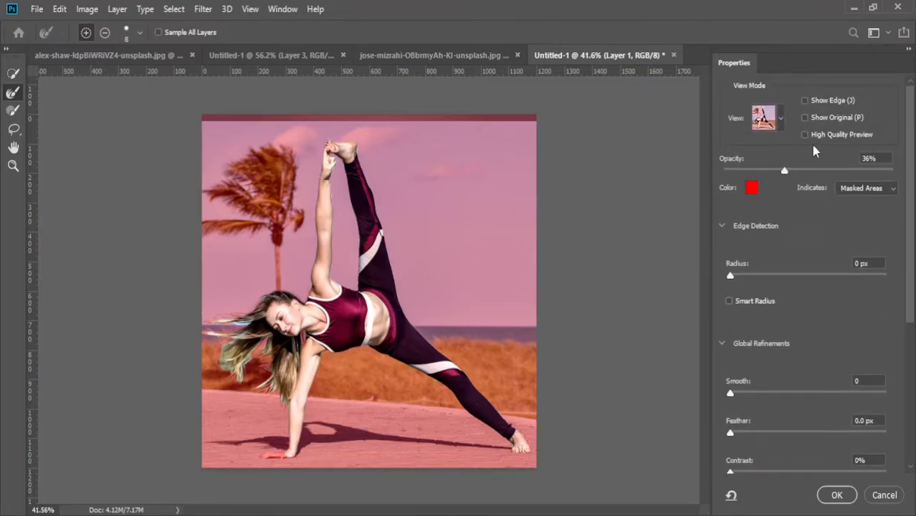
pyautogui.click(780, 120)
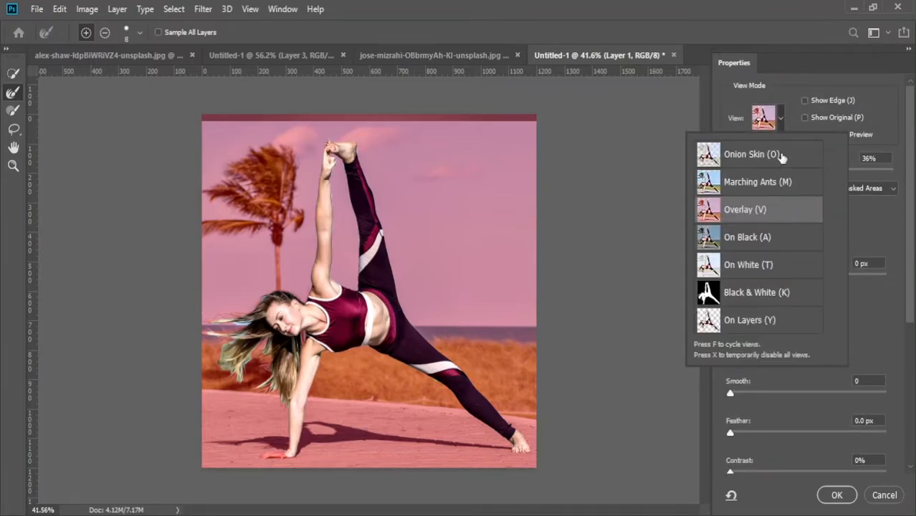
pyautogui.click(857, 245)
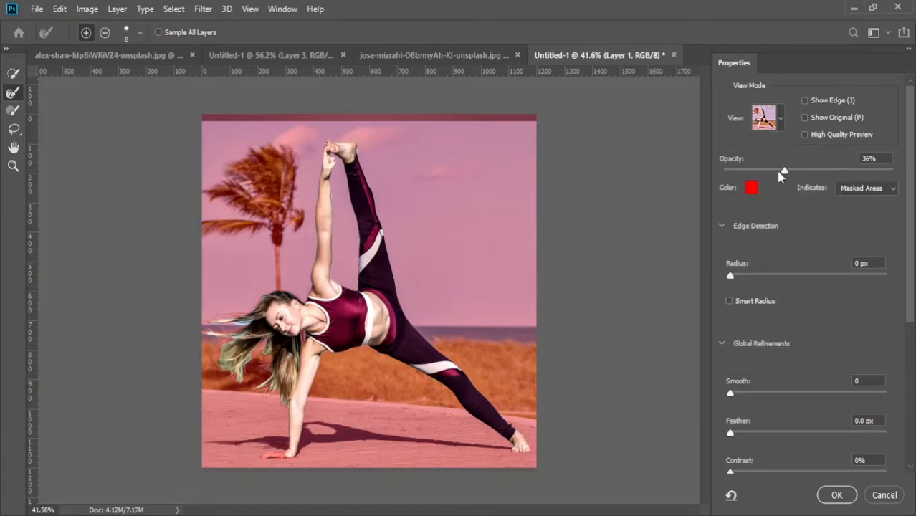
pyautogui.moveTo(785, 176); pyautogui.dragTo(882, 172)
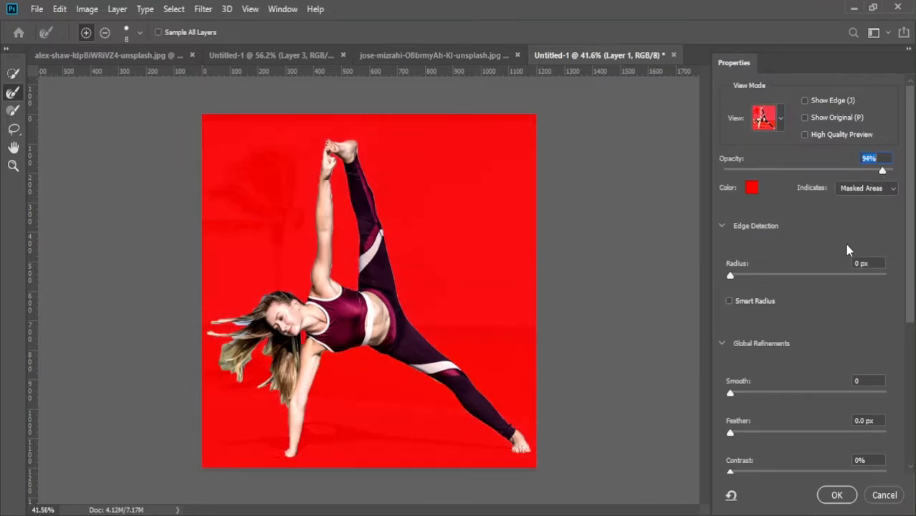
# Output the refined selection to a new layer with layer mask, with colors decontaminated at 100%
pyautogui.moveTo(886, 174); pyautogui.dragTo(870, 173)
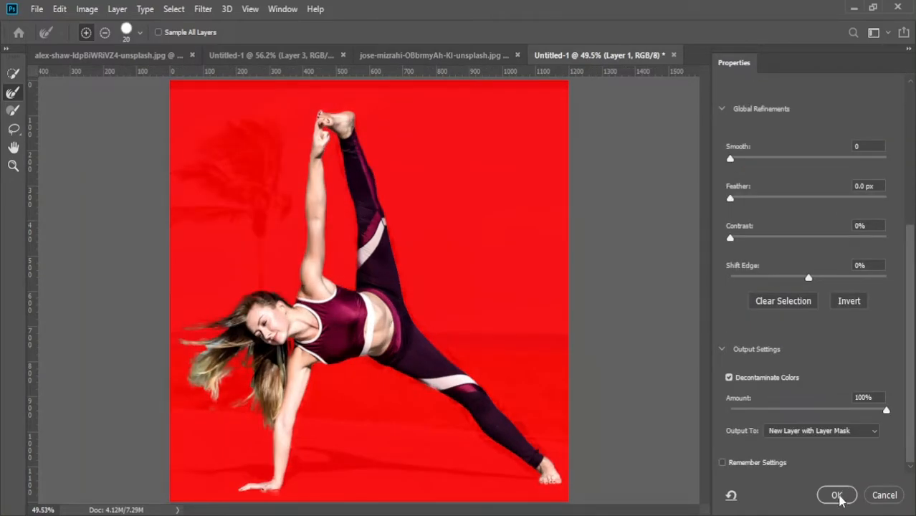
pyautogui.click(837, 496)
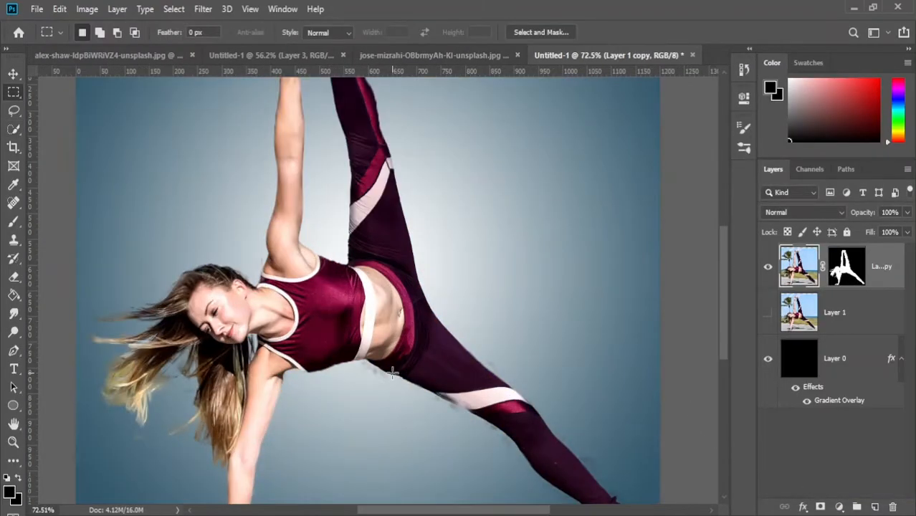
# Copy a very thin vertical strip through the woman's waist and raised thigh onto a new layer
pyautogui.moveTo(392, 370); pyautogui.dragTo(386, 148)
pyautogui.hotkey('ctrl', 'j')
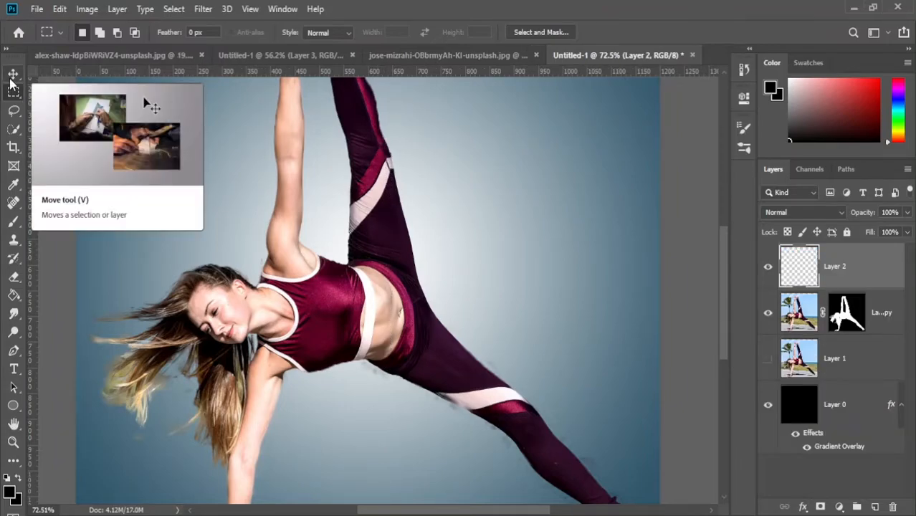
pyautogui.click(10, 80)
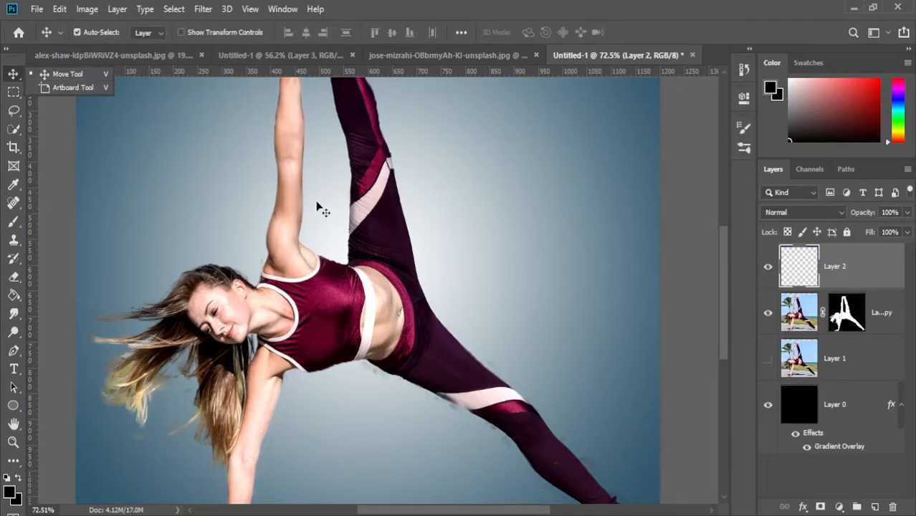
pyautogui.click(9, 77)
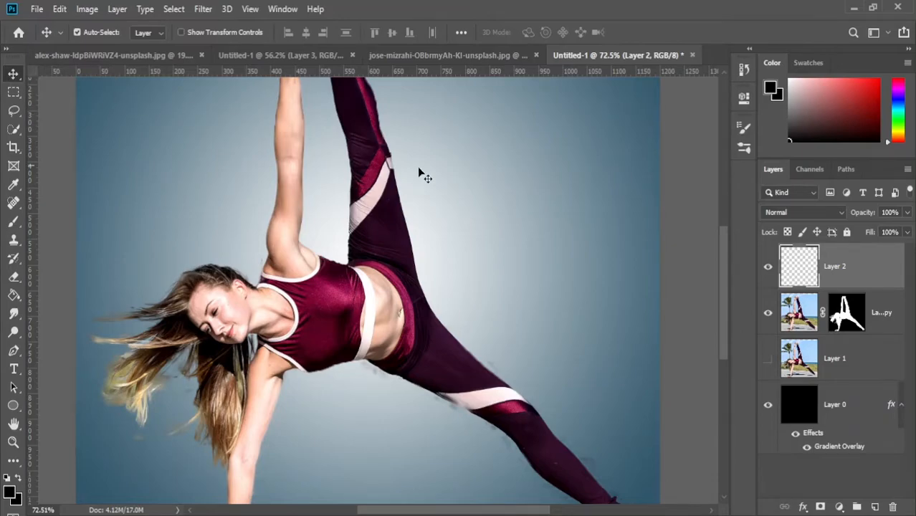
# Stretch the waist strip horizontally across the full canvas width and move the resulting band up to the canvas's upper edge
pyautogui.hotkey('ctrl', 't')
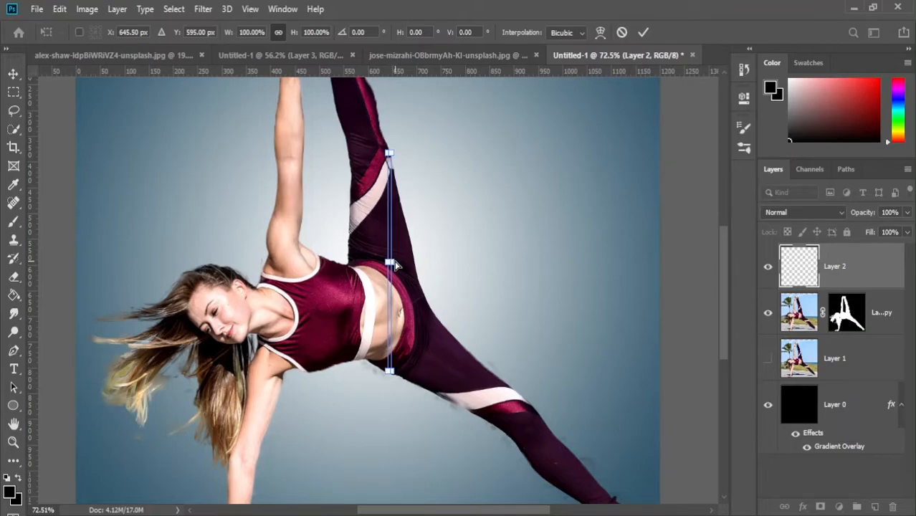
pyautogui.moveTo(394, 261); pyautogui.dragTo(676, 267)
pyautogui.moveTo(393, 265); pyautogui.dragTo(67, 275)
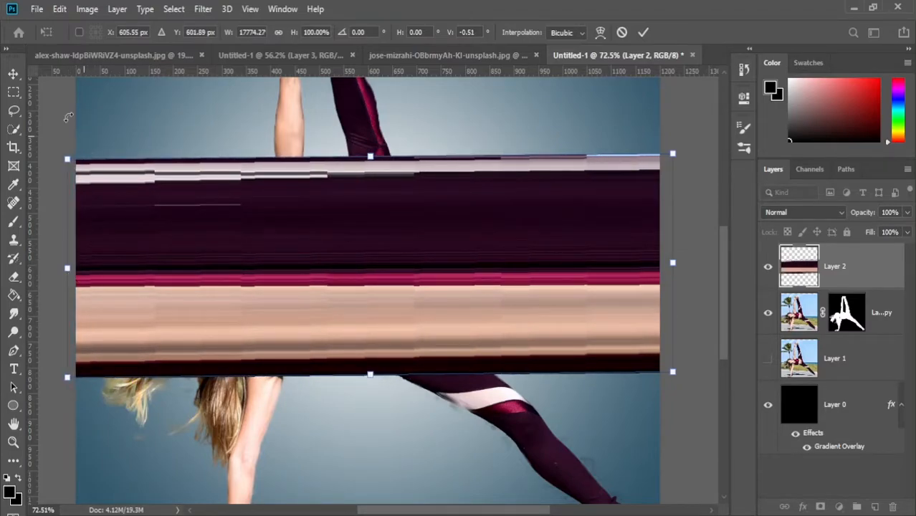
pyautogui.press('Return')
pyautogui.moveTo(307, 254); pyautogui.dragTo(319, 76)
pyautogui.scroll(-3, 360, 256)
pyautogui.moveTo(360, 256); pyautogui.dragTo(355, 184)
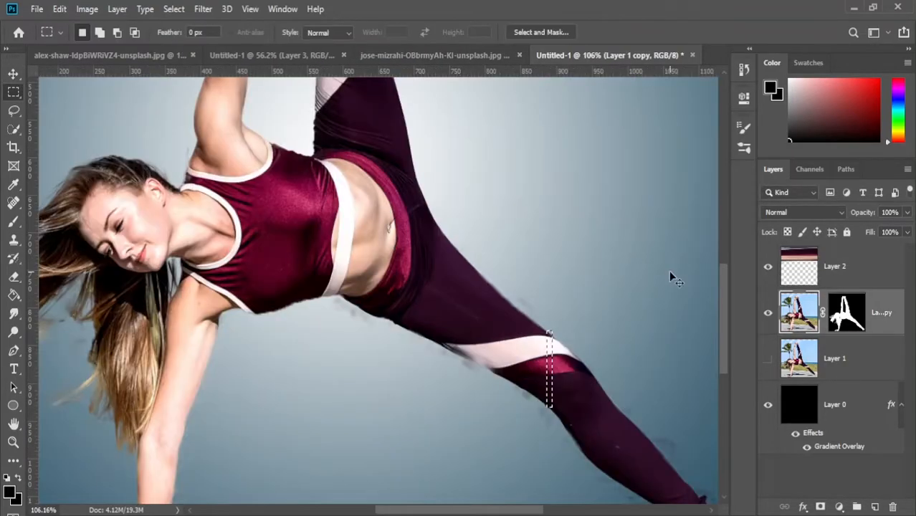
# Copy a narrow vertical strip of the extended leg's striped area to a new layer and stretch it across the full canvas width
pyautogui.hotkey('ctrl', 'j')
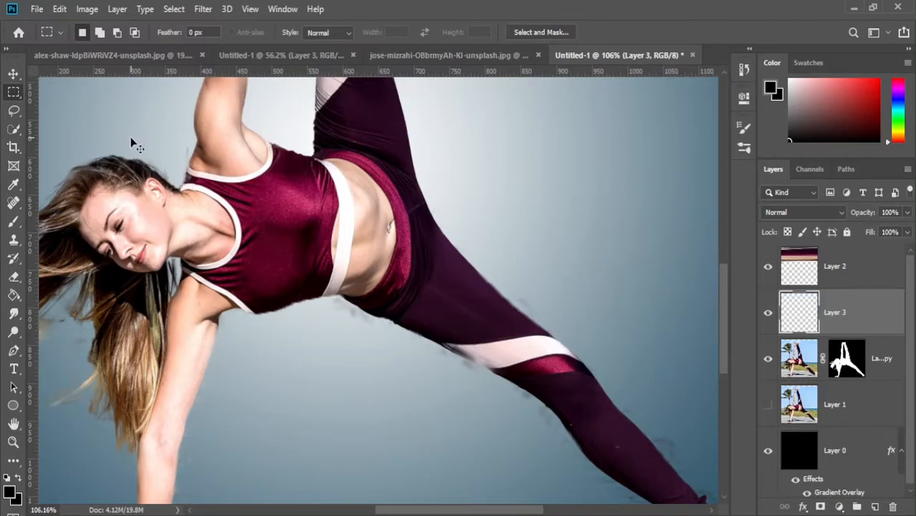
pyautogui.hotkey('ctrl', 't')
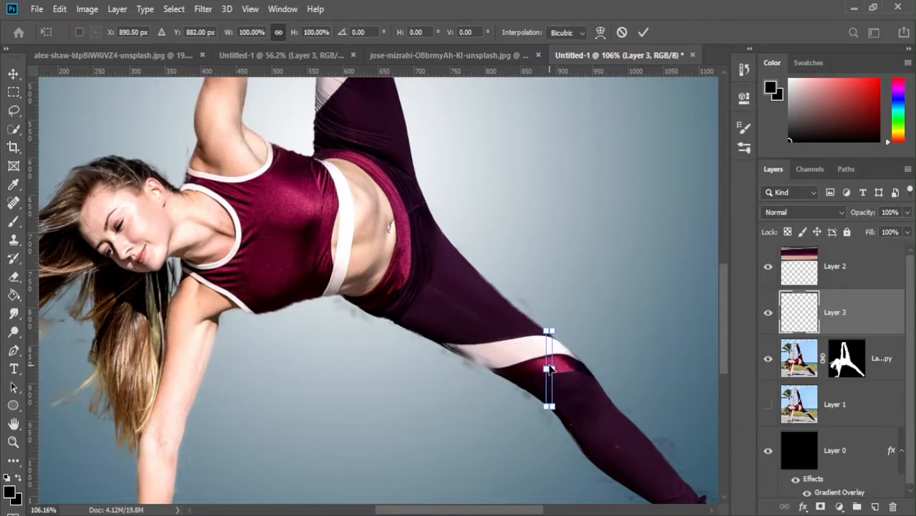
pyautogui.scroll(-3, 543, 367)
pyautogui.moveTo(551, 368); pyautogui.dragTo(688, 371)
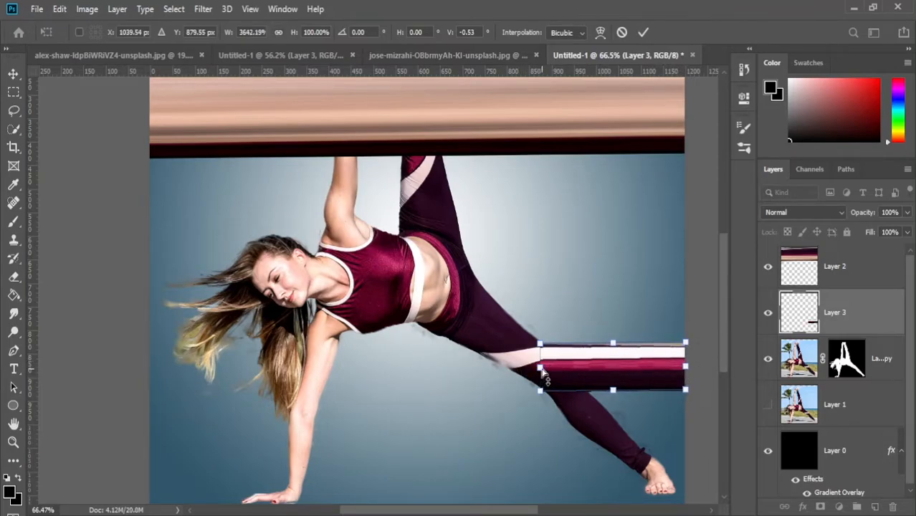
pyautogui.moveTo(541, 369); pyautogui.dragTo(149, 372)
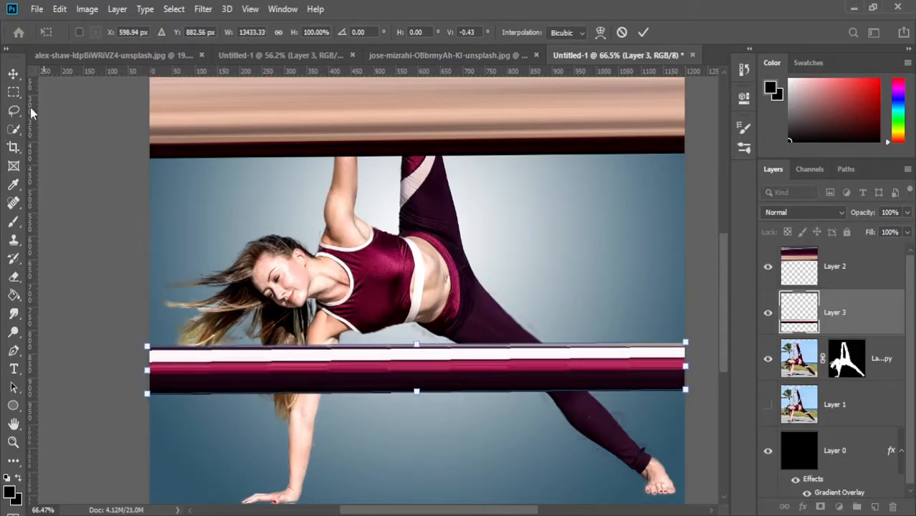
# Move the leg-stripe band directly beneath the waist band and merge the two band layers
pyautogui.click(13, 74)
pyautogui.moveTo(302, 368); pyautogui.dragTo(295, 179)
pyautogui.moveTo(352, 196); pyautogui.dragTo(360, 188)
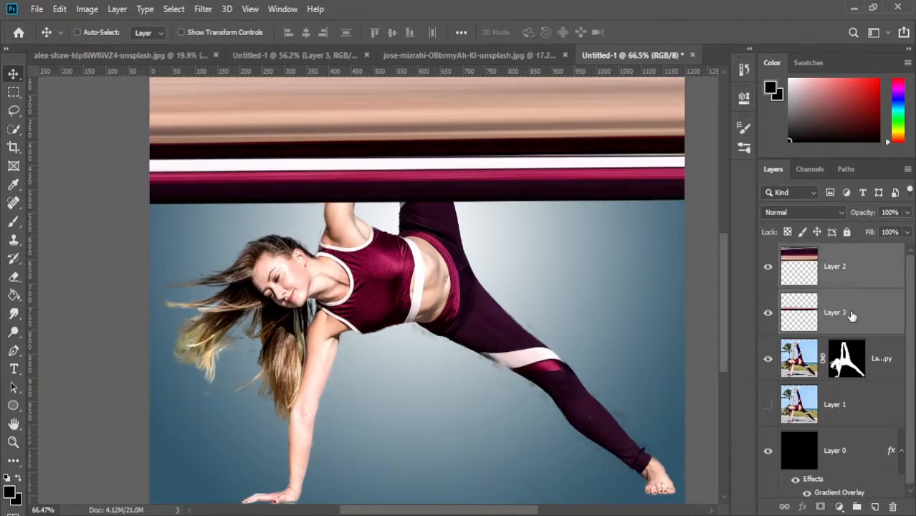
pyautogui.hotkey('ctrl', 'e')
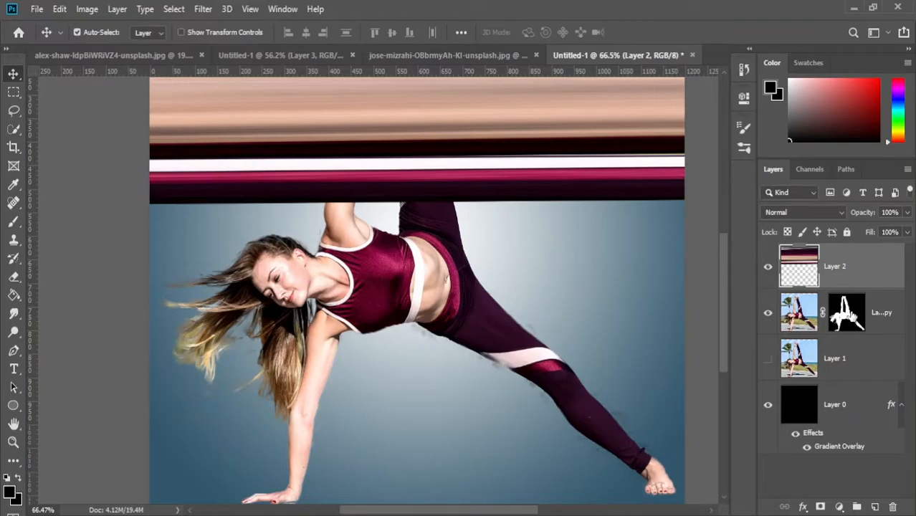
# Apply the Polar Coordinates distort filter to the merged bands to bend them into a striped disc
pyautogui.scroll(-4, 379, 290)
pyautogui.click(209, 7)
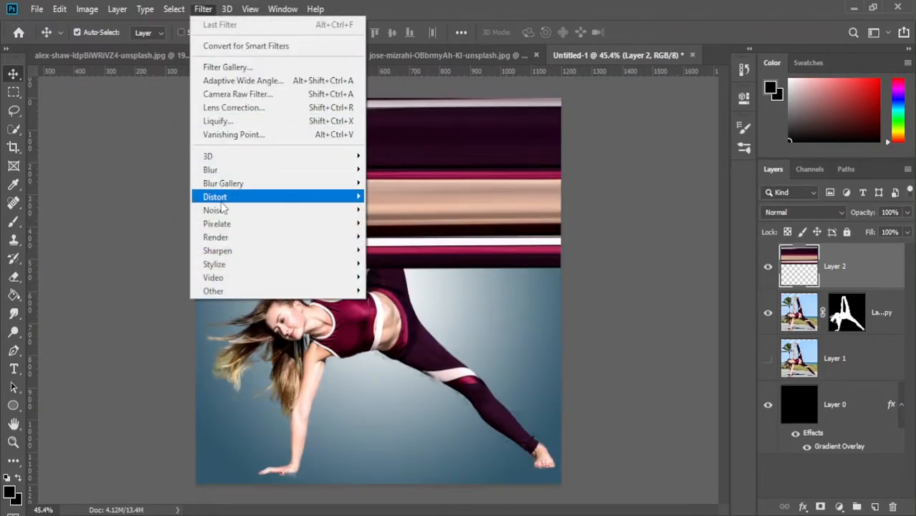
pyautogui.moveTo(221, 202)
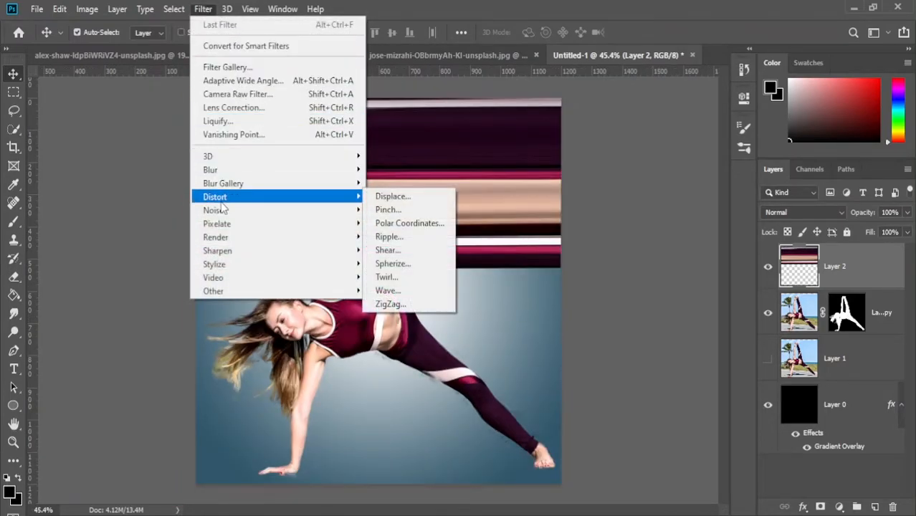
pyautogui.click(423, 223)
pyautogui.moveTo(466, 96); pyautogui.dragTo(705, 144)
pyautogui.click(575, 362)
pyautogui.click(799, 167)
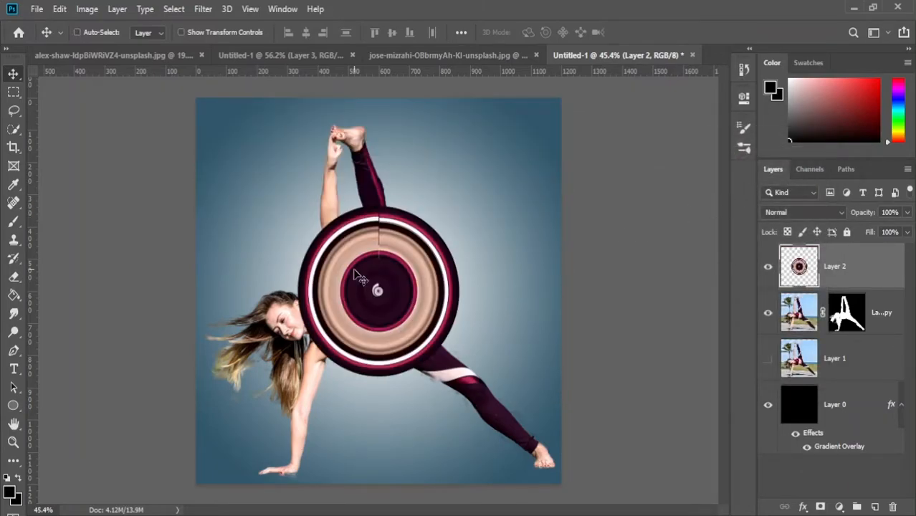
# Enlarge the striped disc proportionally to about 256% and position it over the woman, with its upper edge at the canvas's top
pyautogui.hotkey('ctrl', 't')
pyautogui.moveTo(378, 206); pyautogui.dragTo(379, 116)
pyautogui.moveTo(389, 222); pyautogui.dragTo(378, 252)
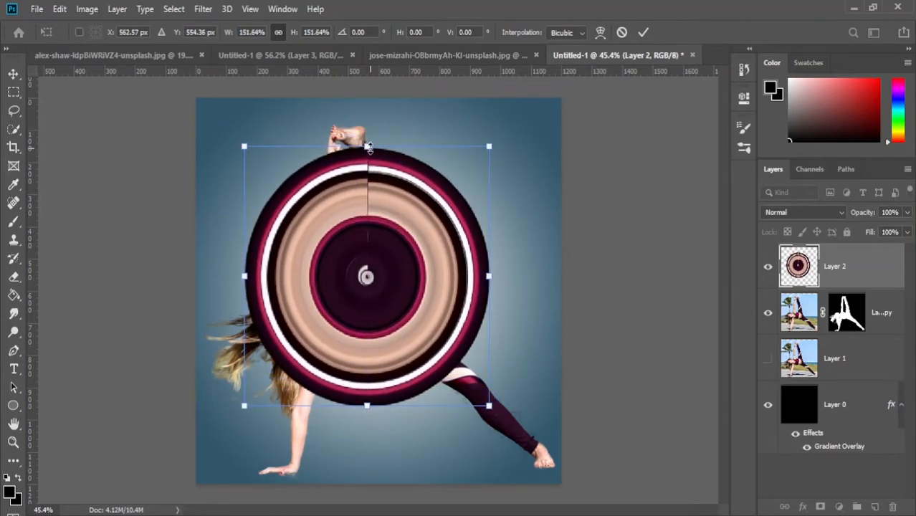
pyautogui.moveTo(368, 147); pyautogui.dragTo(367, 116)
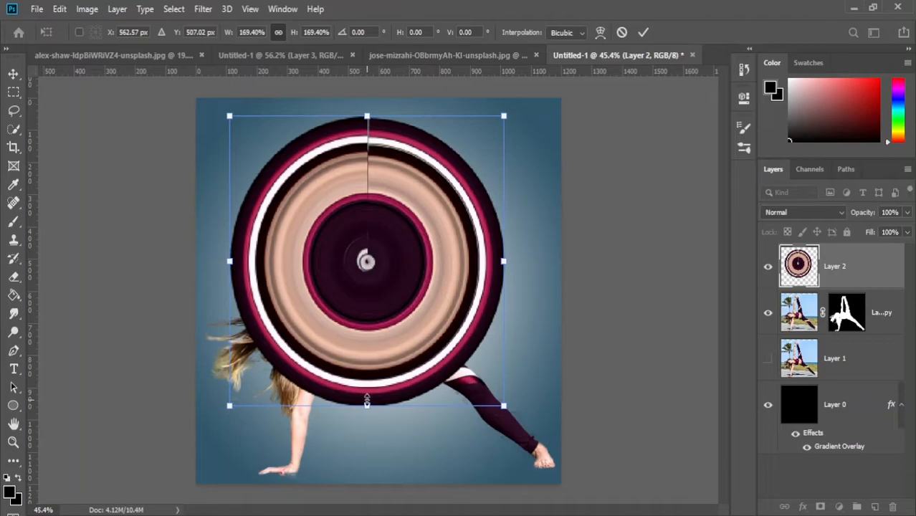
pyautogui.moveTo(367, 405); pyautogui.dragTo(367, 484)
pyautogui.moveTo(391, 395); pyautogui.dragTo(438, 384)
pyautogui.moveTo(398, 128); pyautogui.dragTo(398, 95)
pyautogui.moveTo(407, 260)
pyautogui.mouseDown()
pyautogui.moveTo(389, 245)
pyautogui.moveTo(396, 260)
pyautogui.mouseUp()
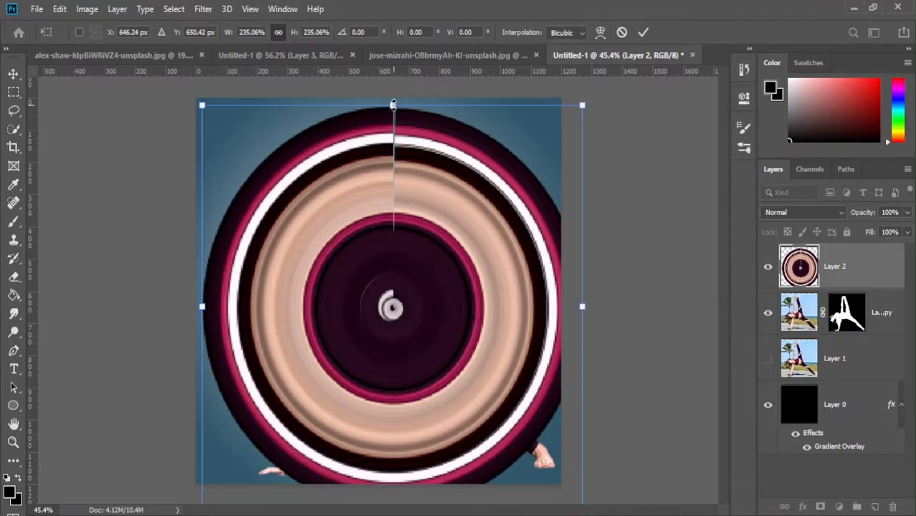
pyautogui.moveTo(436, 252); pyautogui.dragTo(449, 286)
pyautogui.moveTo(406, 136); pyautogui.dragTo(391, 92)
pyautogui.moveTo(415, 227); pyautogui.dragTo(402, 234)
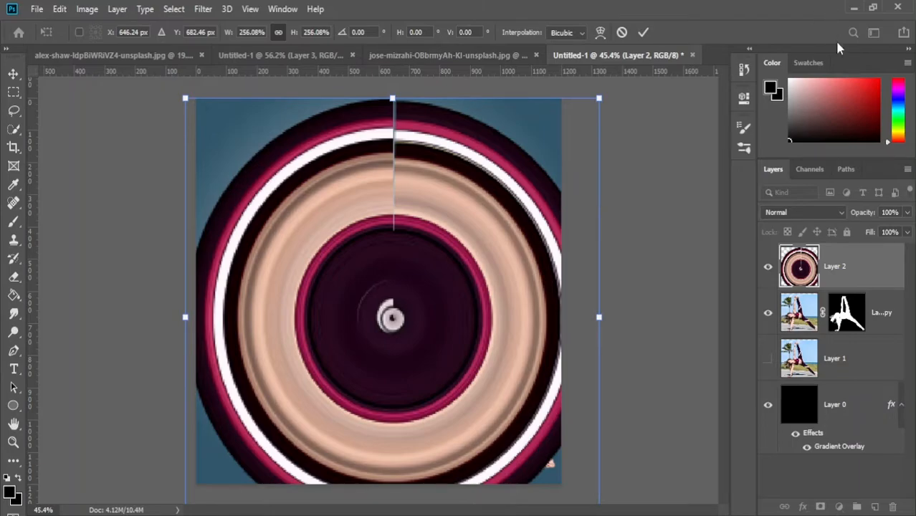
# Apply the disc's transform and move its layer below the masked cutout of the woman
pyautogui.click(872, 278)
pyautogui.moveTo(870, 328); pyautogui.dragTo(870, 328)
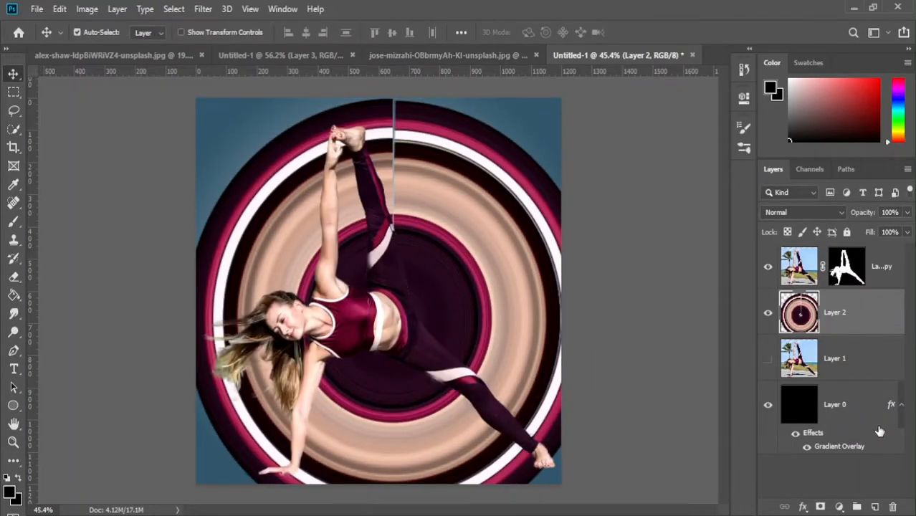
# Scale the disc to about 88%, rotate it about 142° to tuck its seam behind the woman's leg, and reposition it
pyautogui.hotkey('ctrl', 't')
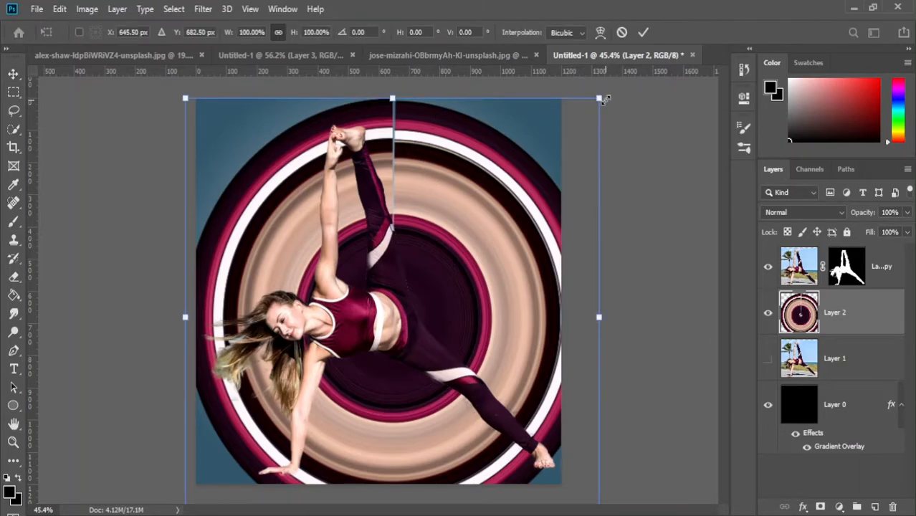
pyautogui.moveTo(599, 99); pyautogui.dragTo(552, 152)
pyautogui.moveTo(441, 253); pyautogui.dragTo(486, 224)
pyautogui.moveTo(610, 93); pyautogui.dragTo(395, 500)
pyautogui.moveTo(484, 268)
pyautogui.mouseDown()
pyautogui.moveTo(466, 292)
pyautogui.moveTo(409, 276)
pyautogui.moveTo(478, 258)
pyautogui.mouseUp()
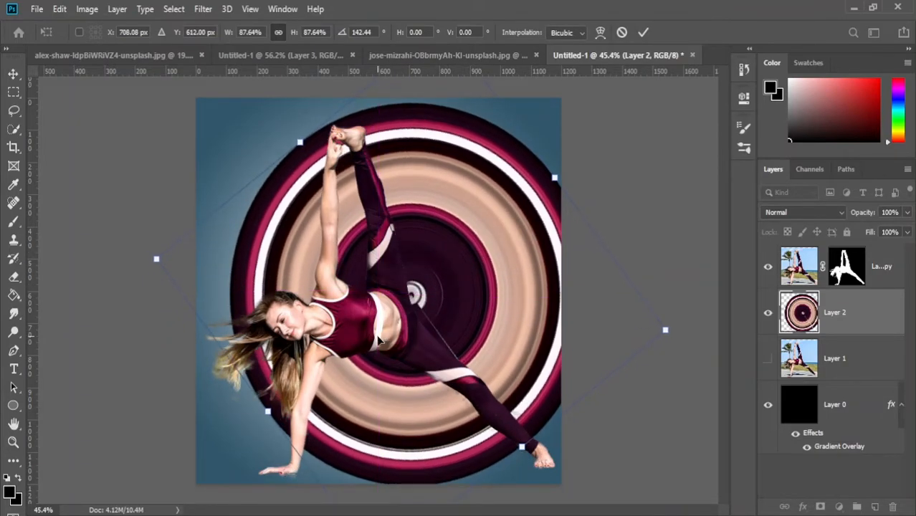
pyautogui.press('Return')
# Shift the woman's cutout and the striped disc slightly down and to the left
pyautogui.moveTo(378, 341)
pyautogui.mouseDown()
pyautogui.moveTo(346, 343)
pyautogui.moveTo(370, 349)
pyautogui.mouseUp()
pyautogui.moveTo(472, 294)
pyautogui.mouseDown()
pyautogui.moveTo(423, 287)
pyautogui.moveTo(456, 302)
pyautogui.mouseUp()
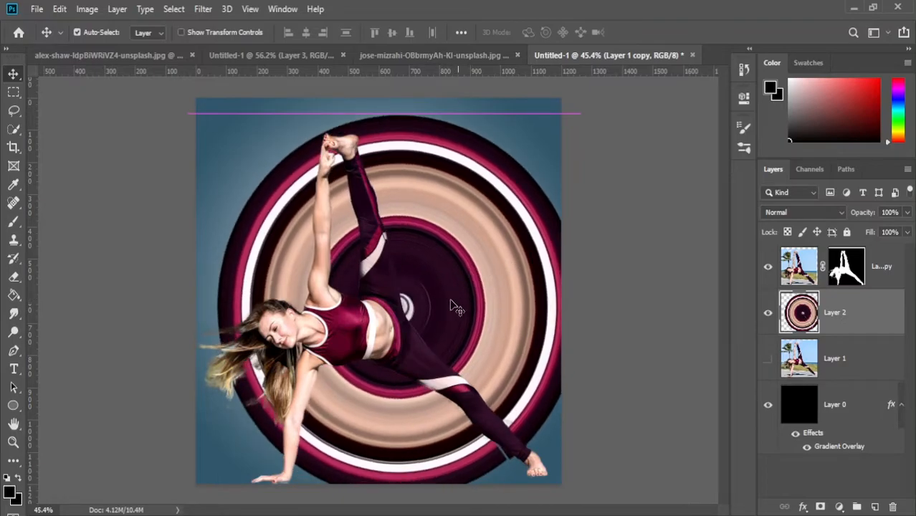
# Scale the woman's cutout proportionally to about 80% and place it in the lower left part of the canvas
pyautogui.click(370, 327)
pyautogui.hotkey('ctrl', 't')
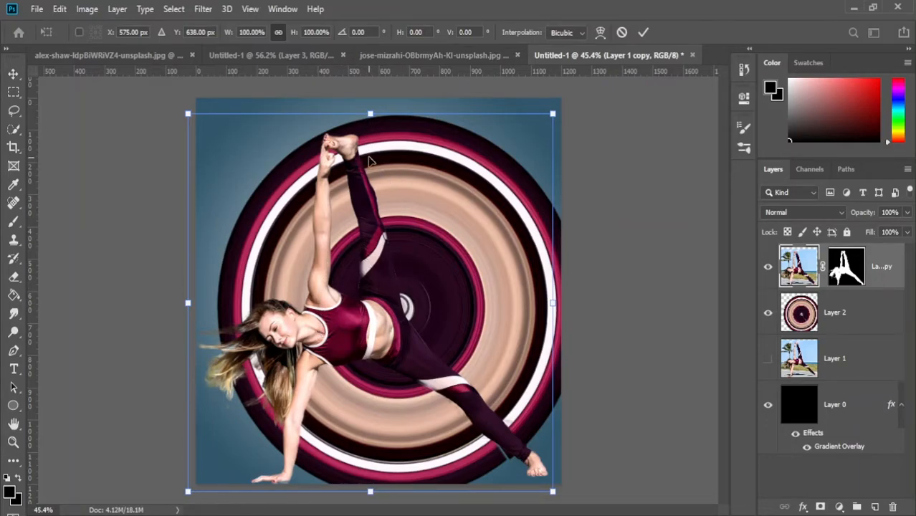
pyautogui.moveTo(370, 111); pyautogui.dragTo(370, 190)
pyautogui.moveTo(365, 369); pyautogui.dragTo(329, 372)
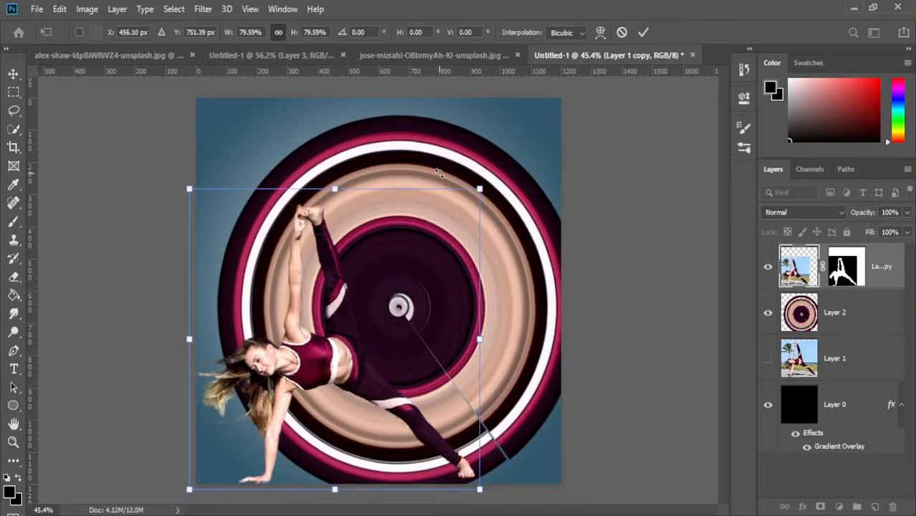
pyautogui.click(13, 74)
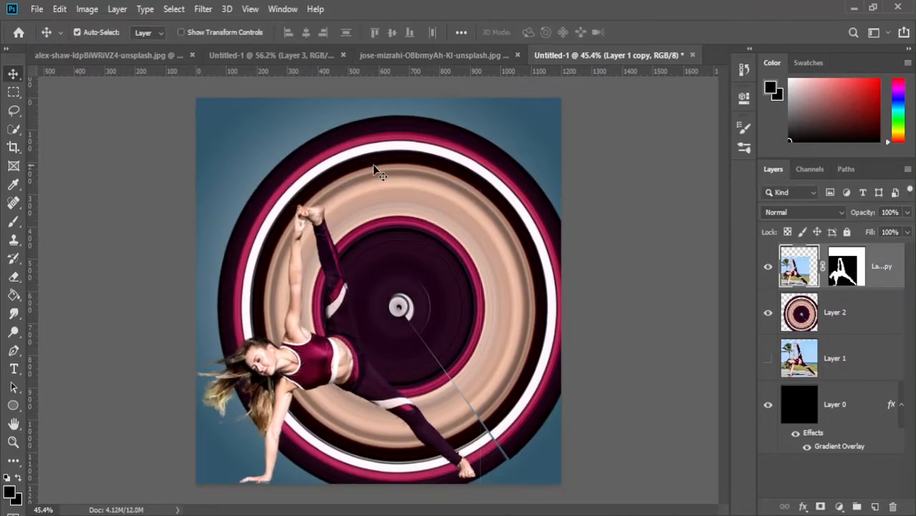
# Scale the striped disc to about 80%, rotate it to tuck its seam behind the woman's body, and reposition it behind her
pyautogui.click(373, 167)
pyautogui.hotkey('ctrl', 't')
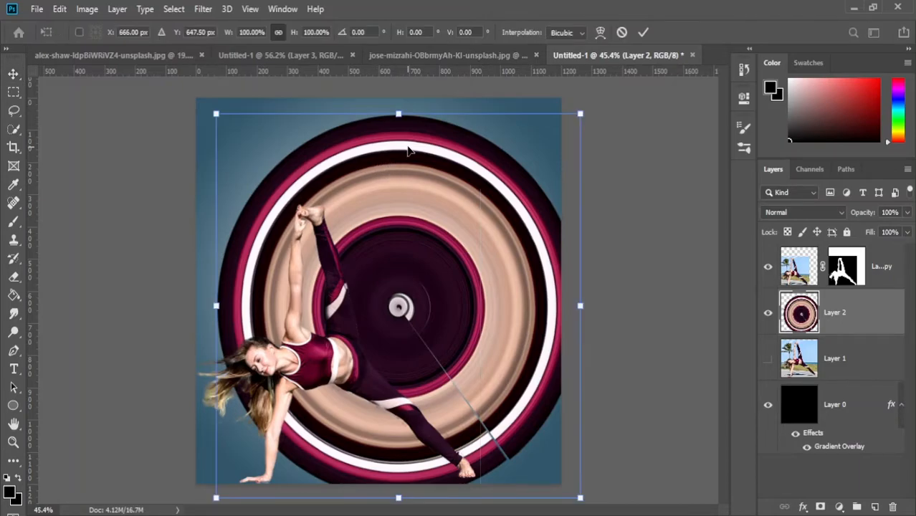
pyautogui.moveTo(400, 112); pyautogui.dragTo(383, 187)
pyautogui.moveTo(373, 280); pyautogui.dragTo(354, 266)
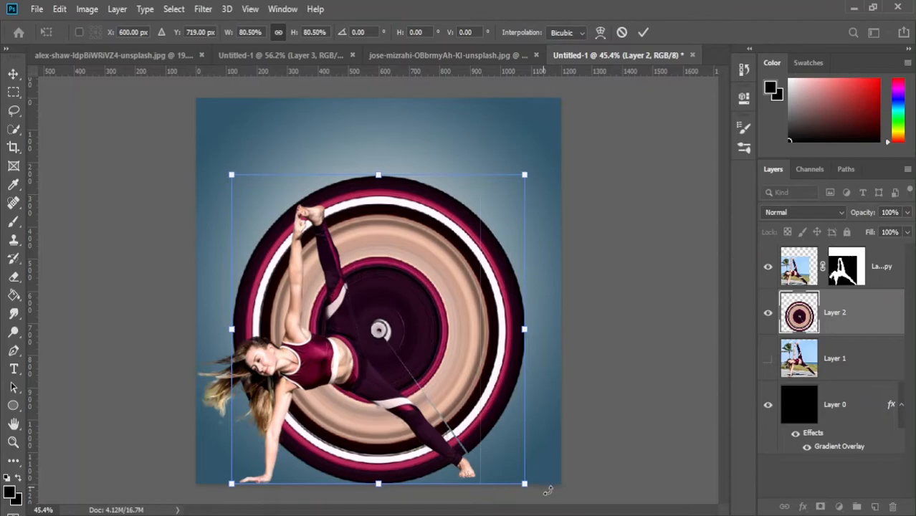
pyautogui.moveTo(547, 490); pyautogui.dragTo(536, 494)
pyautogui.moveTo(425, 360)
pyautogui.mouseDown()
pyautogui.moveTo(405, 380)
pyautogui.moveTo(404, 368)
pyautogui.moveTo(433, 359)
pyautogui.mouseUp()
pyautogui.press('Return')
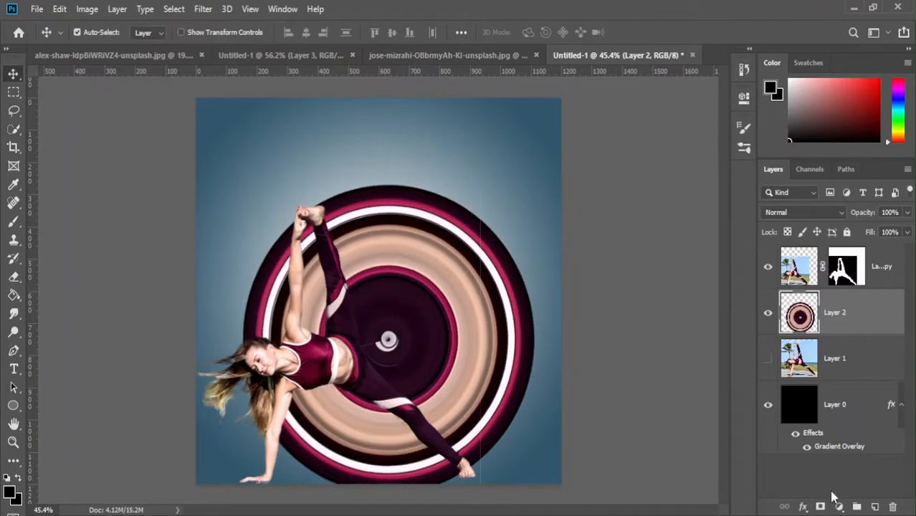
# Add a layer mask to the disc and paint it black to hide the part below the woman's torso and leg
pyautogui.click(821, 506)
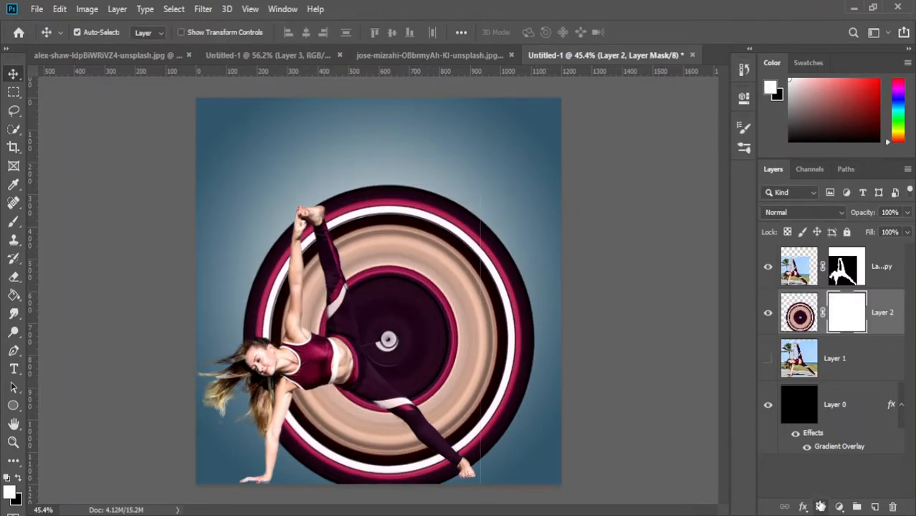
pyautogui.press('b')
pyautogui.press('x')
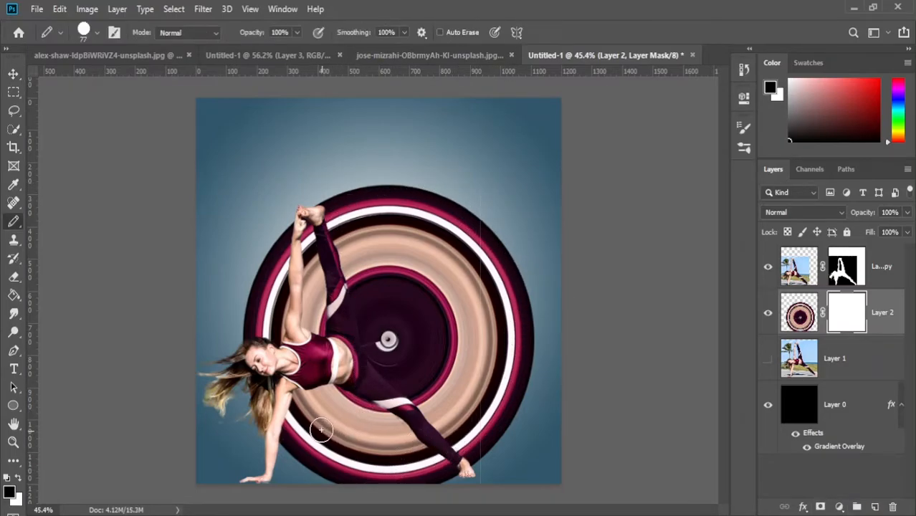
pyautogui.moveTo(299, 396)
pyautogui.mouseDown()
pyautogui.moveTo(290, 458)
pyautogui.moveTo(307, 441)
pyautogui.moveTo(323, 385)
pyautogui.moveTo(385, 476)
pyautogui.moveTo(360, 433)
pyautogui.moveTo(316, 401)
pyautogui.moveTo(268, 401)
pyautogui.moveTo(271, 457)
pyautogui.moveTo(316, 394)
pyautogui.moveTo(347, 397)
pyautogui.moveTo(417, 476)
pyautogui.moveTo(398, 422)
pyautogui.moveTo(459, 484)
pyautogui.moveTo(374, 470)
pyautogui.moveTo(286, 471)
pyautogui.moveTo(330, 440)
pyautogui.moveTo(332, 428)
pyautogui.moveTo(298, 446)
pyautogui.moveTo(301, 456)
pyautogui.moveTo(323, 473)
pyautogui.moveTo(361, 476)
pyautogui.moveTo(330, 402)
pyautogui.moveTo(361, 442)
pyautogui.mouseUp()
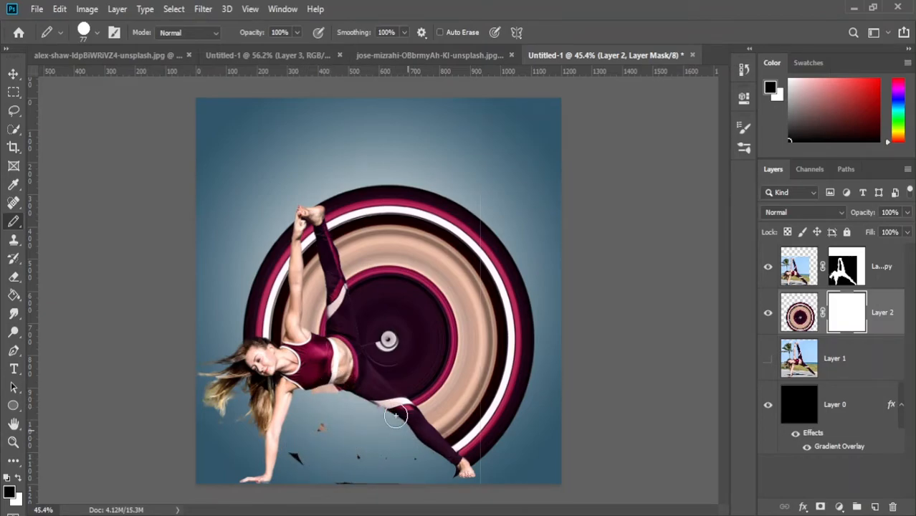
# Add a drop shadow to the woman's cutout layer and set the shadow size to 20 px
pyautogui.hotkey('ctrl', '-')
pyautogui.click(789, 281)
pyautogui.doubleClick(789, 282)
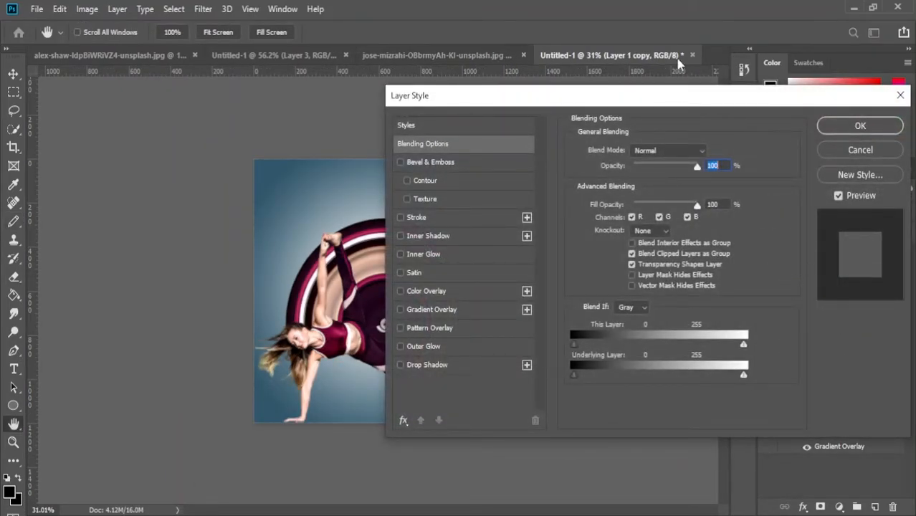
pyautogui.moveTo(686, 94); pyautogui.dragTo(754, 29)
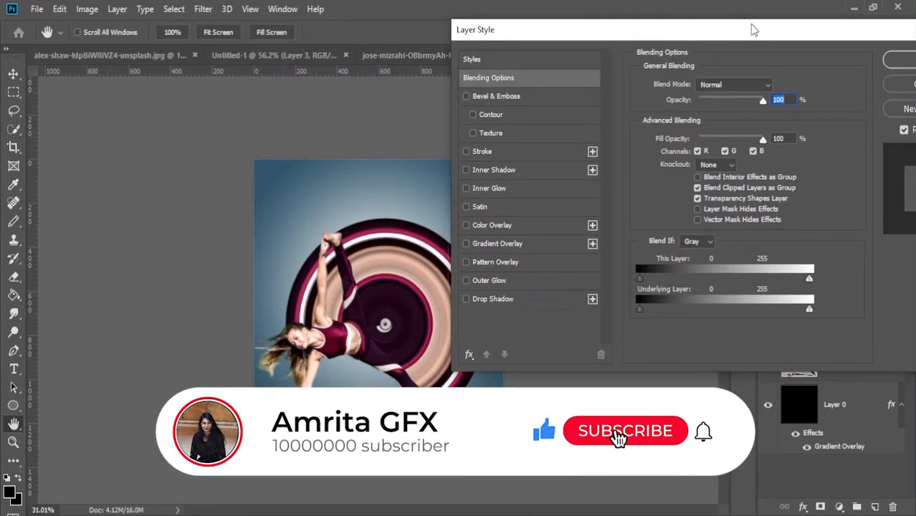
pyautogui.click(516, 299)
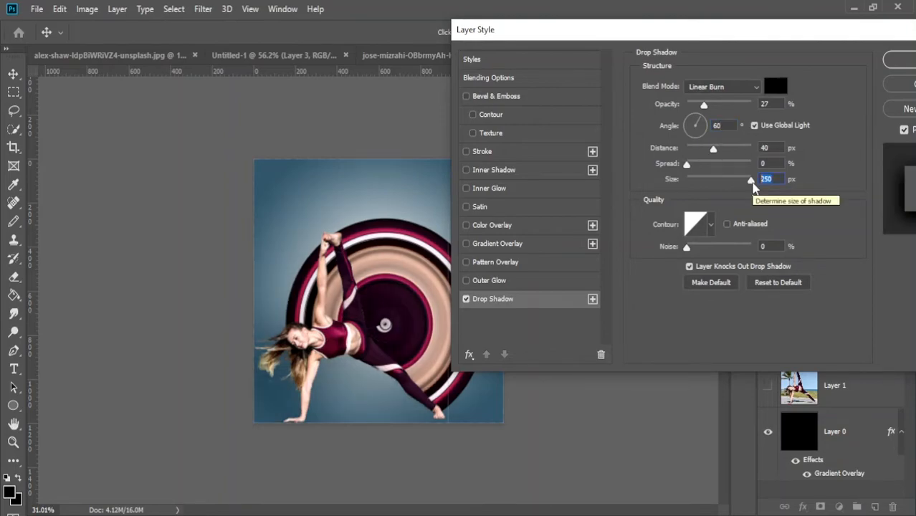
pyautogui.press('BackSpace')
pyautogui.write('20')
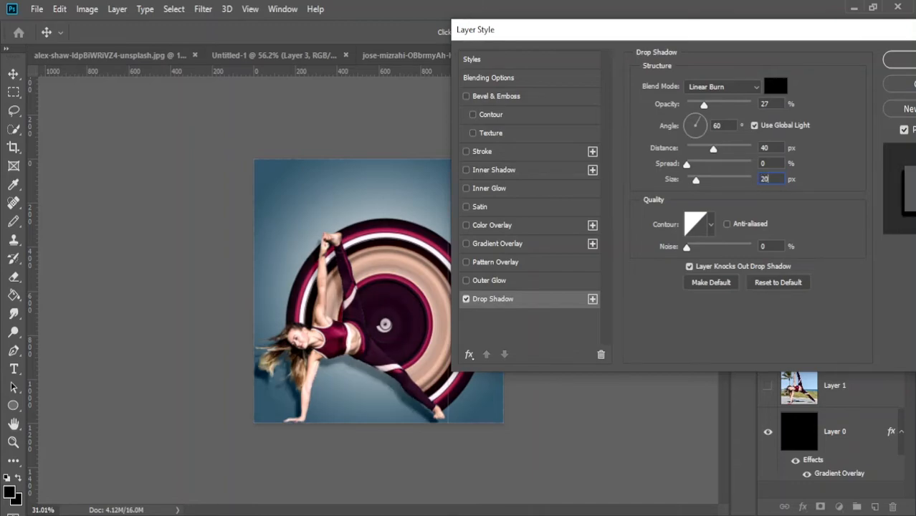